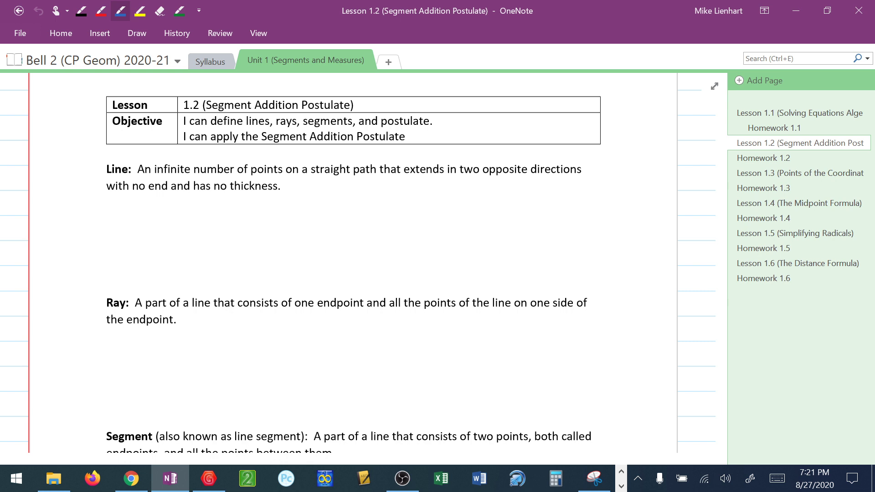
- Draw a blue line with arrowheads under the Line definition, marking and labeling points A and B
left_click_drag(168, 269, 264, 212)
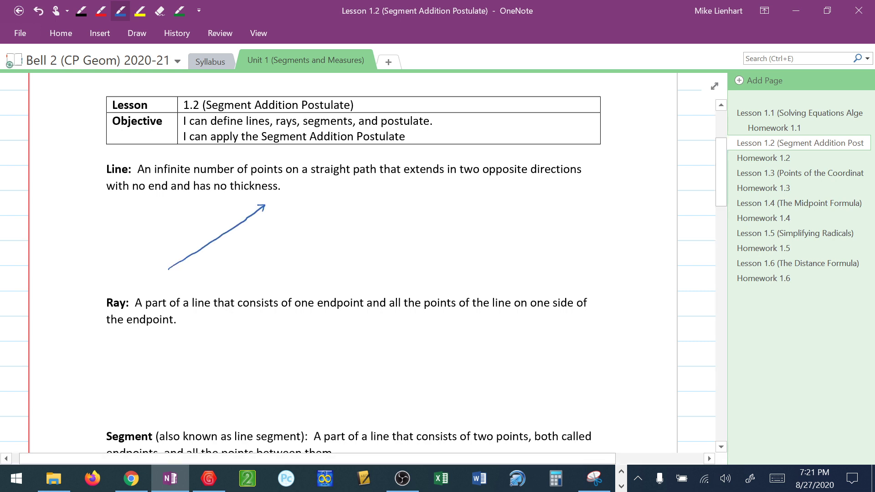
left_click_drag(167, 268, 173, 271)
left_click_drag(184, 256, 196, 269)
left_click_drag(192, 266, 199, 265)
left_click_drag(234, 224, 244, 238)
- Write the line names ↔AB or ↔BA beside the drawing
mouse_move(327, 212)
left_mouse_down()
mouse_move(330, 203)
mouse_move(334, 212)
left_mouse_up()
left_click_drag(328, 209, 337, 203)
mouse_move(337, 203)
left_mouse_down()
mouse_move(336, 212)
mouse_move(343, 198)
mouse_move(326, 201)
left_mouse_up()
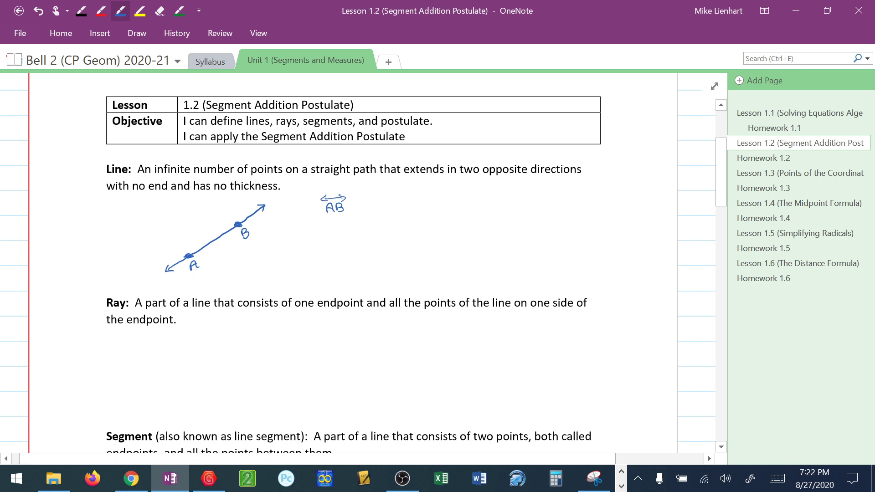
mouse_move(357, 210)
left_mouse_down()
mouse_move(416, 208)
mouse_move(416, 194)
mouse_move(393, 199)
left_mouse_up()
- In red ink, label the line with a cursive ℓ and write 'line ℓ' below the notation
left_click(100, 10)
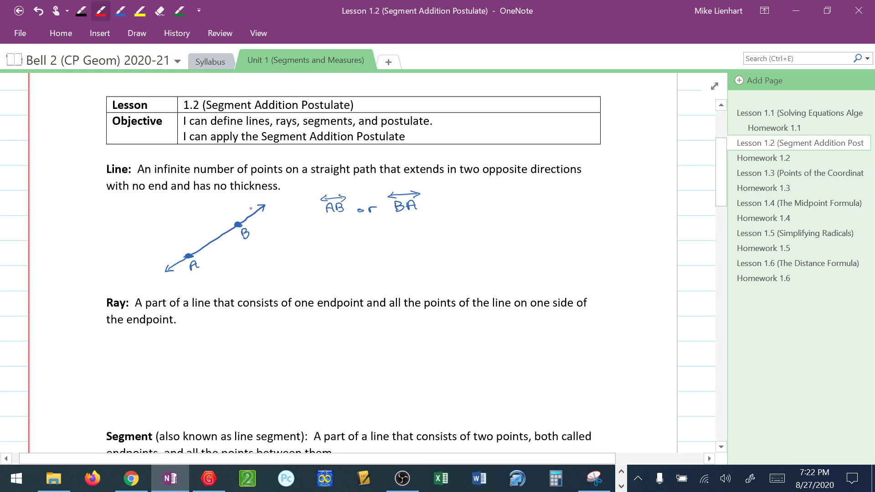
left_click_drag(250, 209, 258, 206)
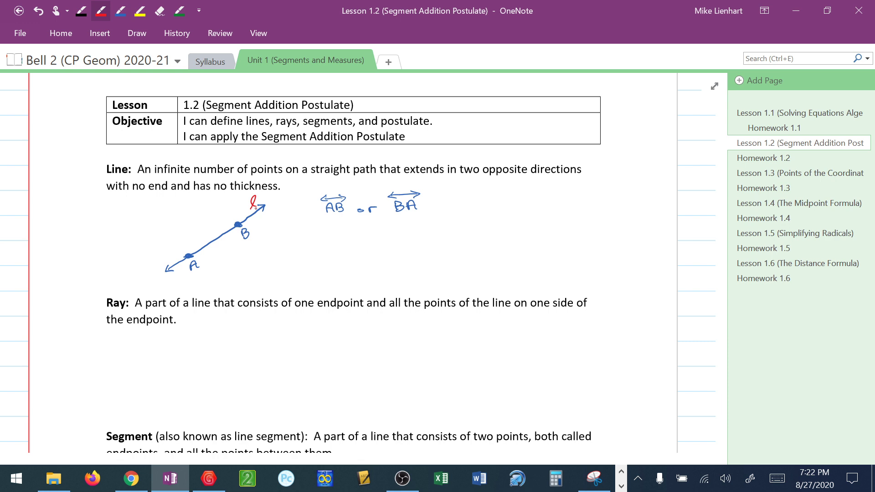
left_click_drag(334, 249, 393, 245)
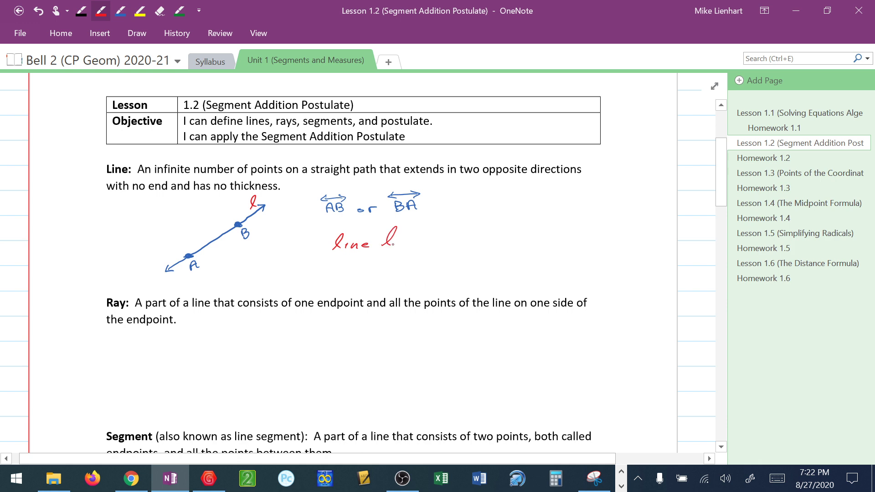
- Draw a blue ray under the Ray definition with endpoint A and a second point B labeled
scroll(393, 245, "down", 3)
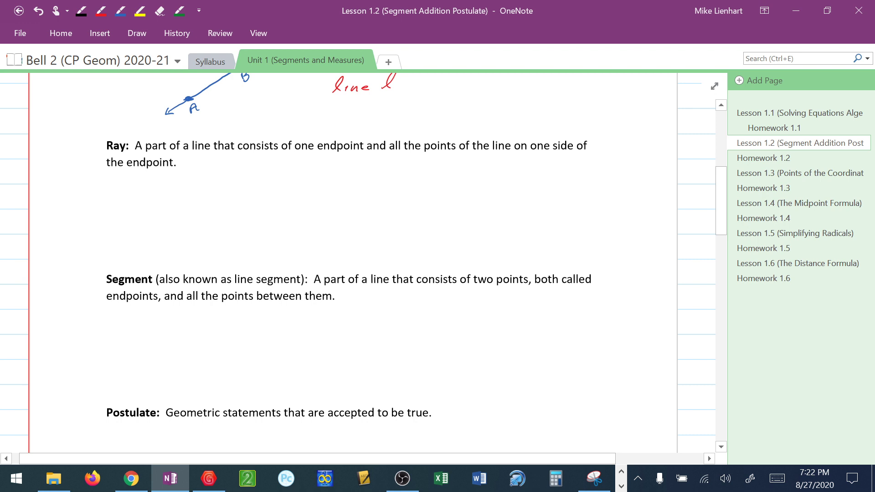
scroll(364, 258, "up", 1)
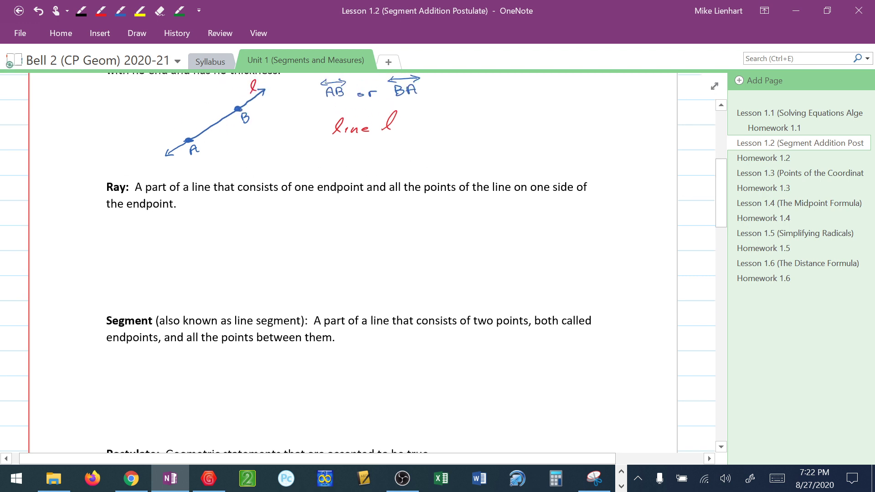
left_click(120, 10)
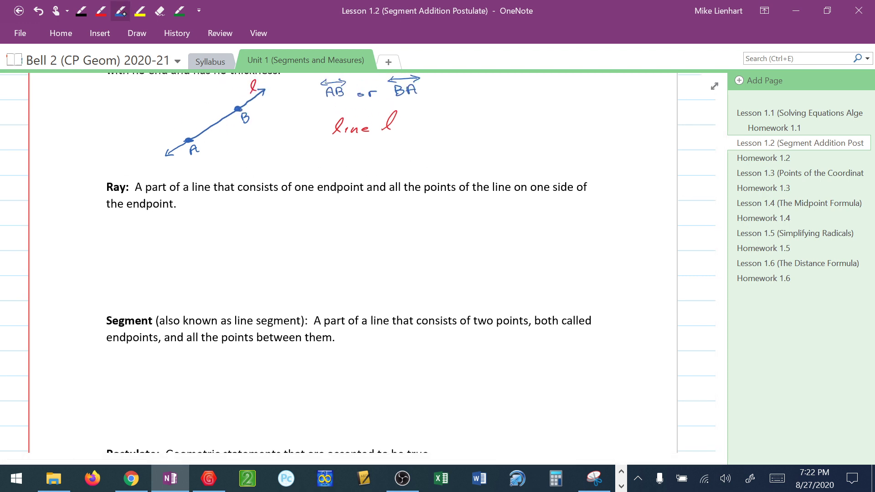
left_click_drag(186, 273, 266, 208)
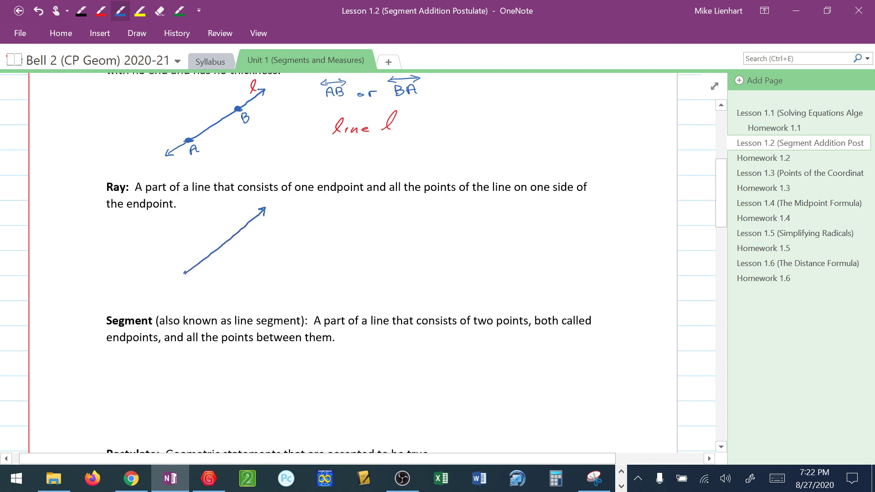
left_click(184, 274)
left_click_drag(186, 290, 192, 290)
left_click_drag(186, 287, 193, 285)
left_click(231, 237)
left_click_drag(235, 243, 237, 251)
left_click_drag(236, 242, 238, 252)
- Highlight endpoint A in yellow and write the name ray →AB in blue
left_click(140, 10)
mouse_move(176, 275)
left_mouse_down()
mouse_move(185, 290)
mouse_move(178, 283)
left_mouse_up()
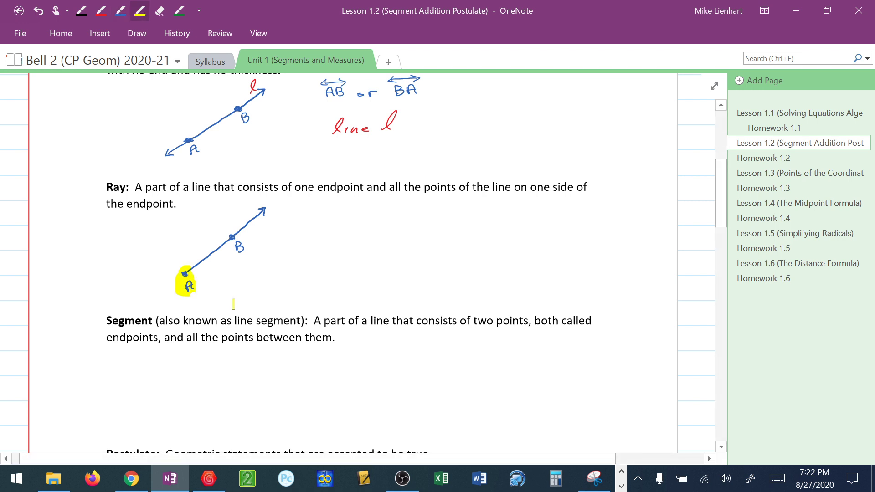
left_click(120, 11)
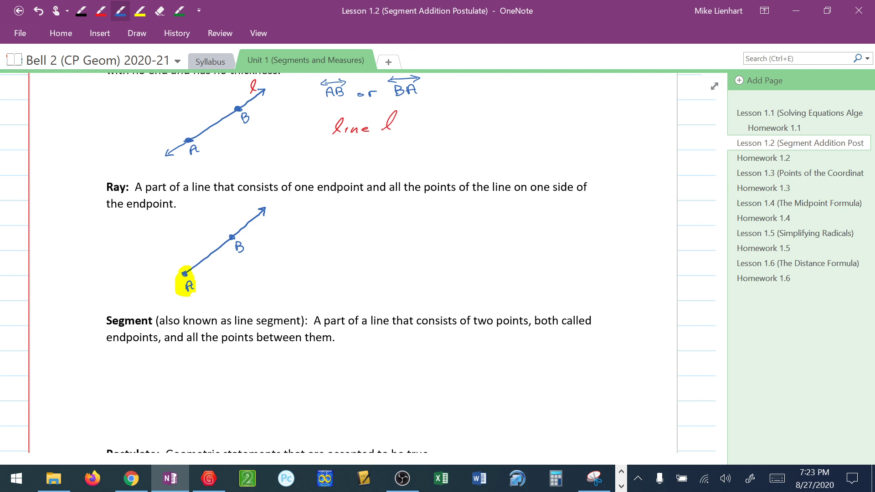
mouse_move(321, 226)
left_mouse_down()
mouse_move(326, 217)
mouse_move(331, 227)
left_mouse_up()
mouse_move(322, 223)
left_mouse_down()
mouse_move(338, 219)
mouse_move(335, 227)
mouse_move(347, 213)
left_mouse_up()
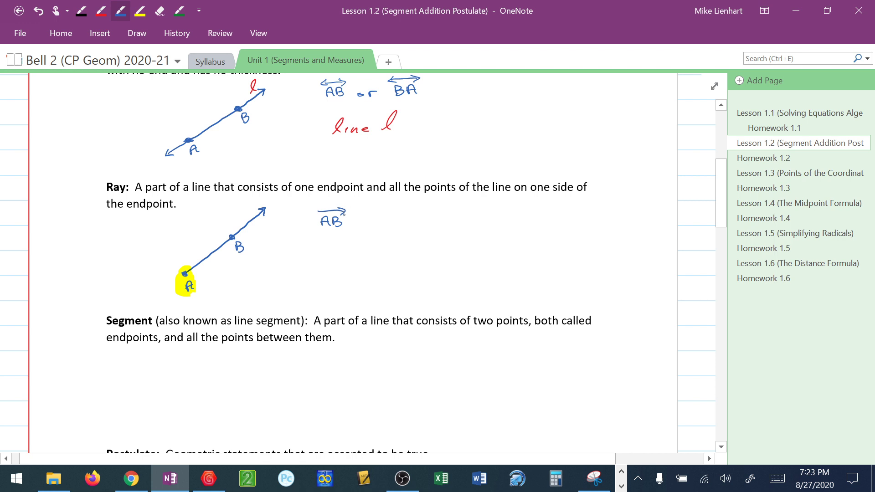
- In red, write →BA as a wrong ray name and mark it 'No!'
left_click(100, 10)
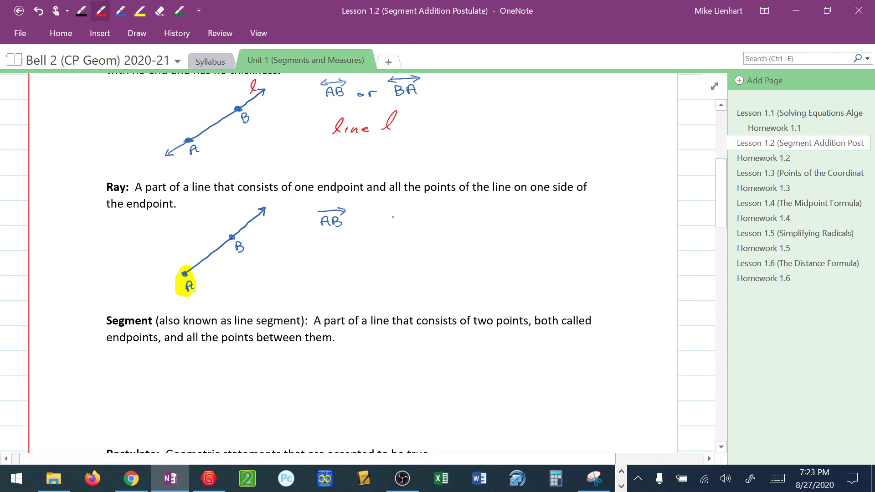
mouse_move(390, 214)
left_mouse_down()
mouse_move(391, 226)
mouse_move(411, 226)
mouse_move(417, 209)
left_mouse_up()
mouse_move(409, 205)
left_mouse_down()
mouse_move(392, 247)
mouse_move(410, 249)
mouse_move(420, 231)
mouse_move(428, 254)
mouse_move(419, 259)
left_mouse_up()
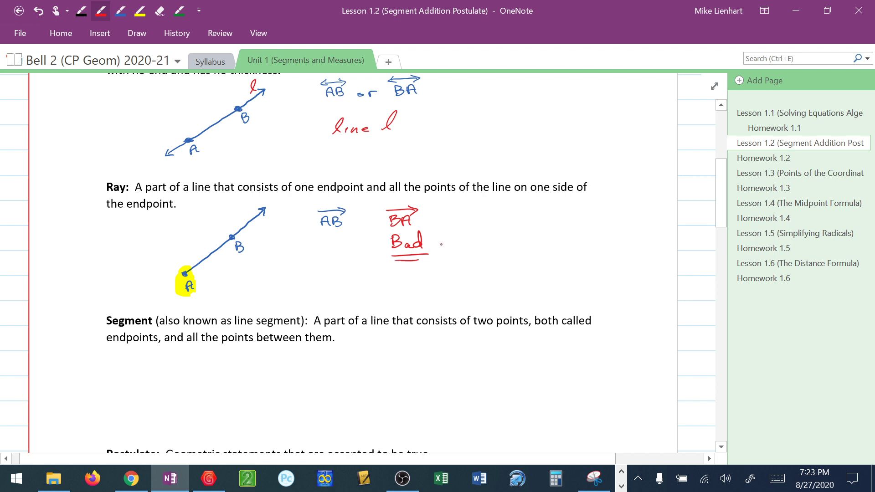
mouse_move(432, 229)
left_mouse_down()
mouse_move(437, 210)
mouse_move(452, 208)
left_mouse_up()
left_click_drag(460, 221, 462, 219)
left_click_drag(483, 202, 480, 222)
left_click(479, 232)
- Draw a blue segment under the Segment definition with endpoints labeled A and B
scroll(346, 265, "down", 5)
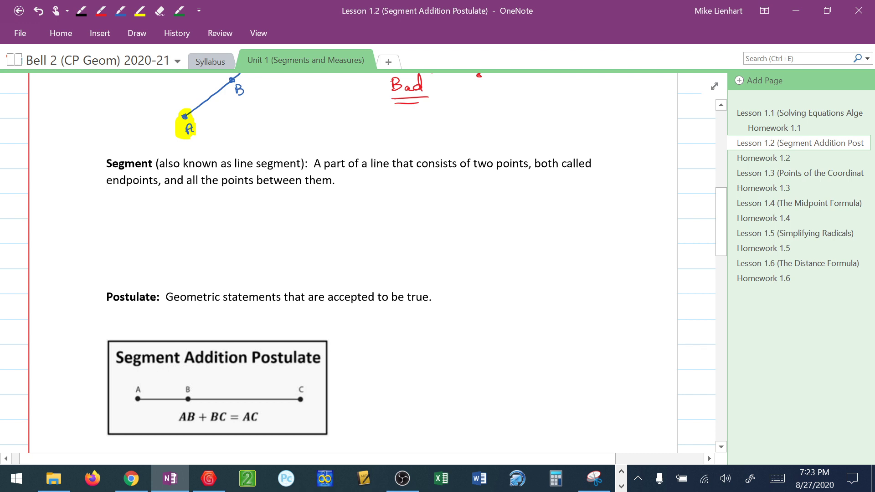
left_click(120, 10)
left_click(180, 250)
left_click_drag(180, 250, 231, 204)
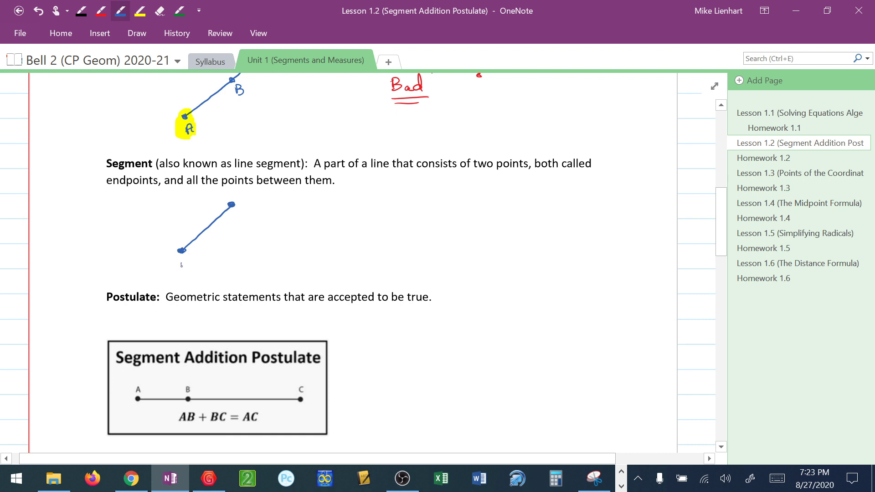
left_click_drag(181, 265, 188, 265)
left_click_drag(236, 209, 245, 216)
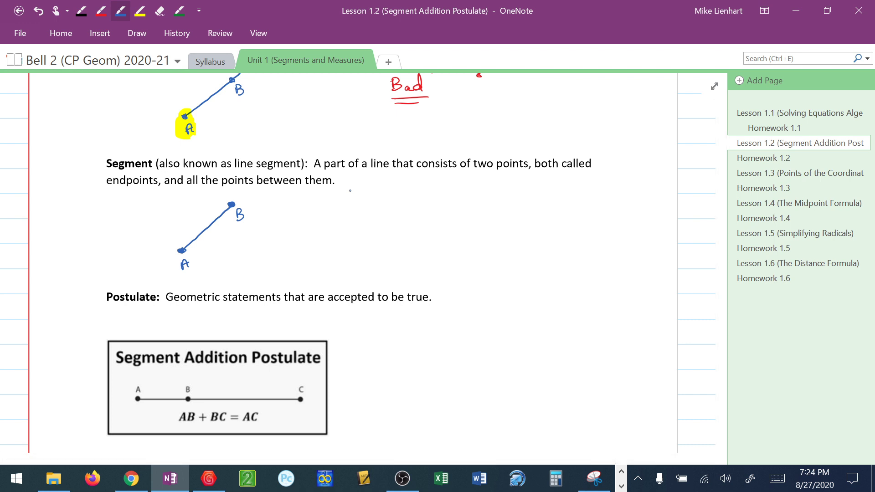
- Write the segment names AB or BA with overbars beside the drawing
left_click_drag(302, 211, 357, 209)
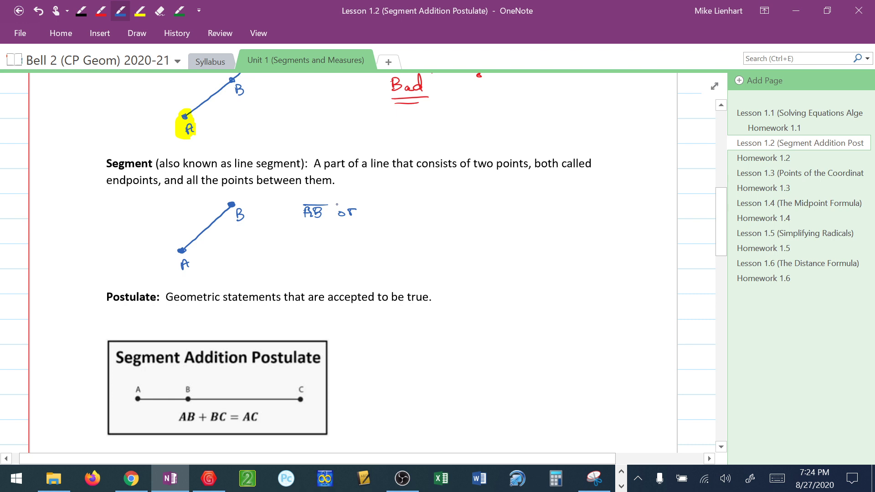
left_click_drag(370, 207, 372, 215)
left_click_drag(380, 216, 393, 202)
- Highlight 'Postulate', the Segment Addition Postulate title, and segments AB and BC in yellow
left_click(140, 11)
left_click_drag(101, 298, 162, 298)
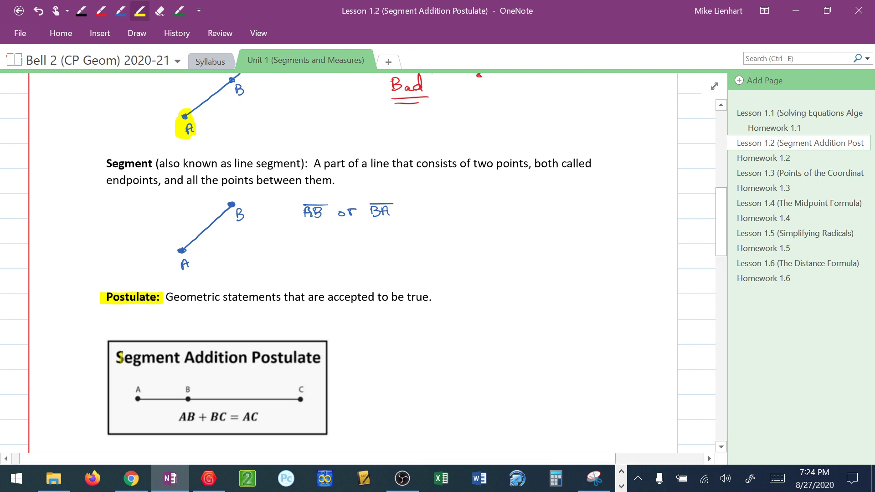
left_click_drag(126, 357, 313, 353)
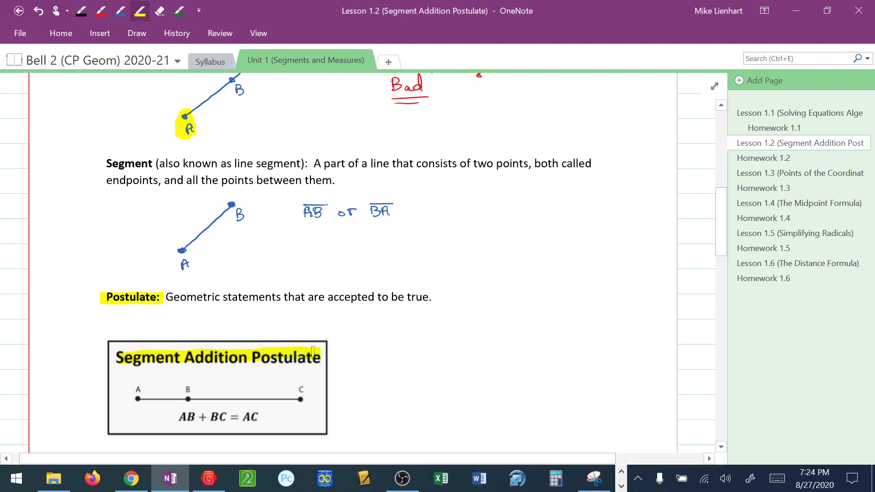
scroll(313, 352, "down", 4)
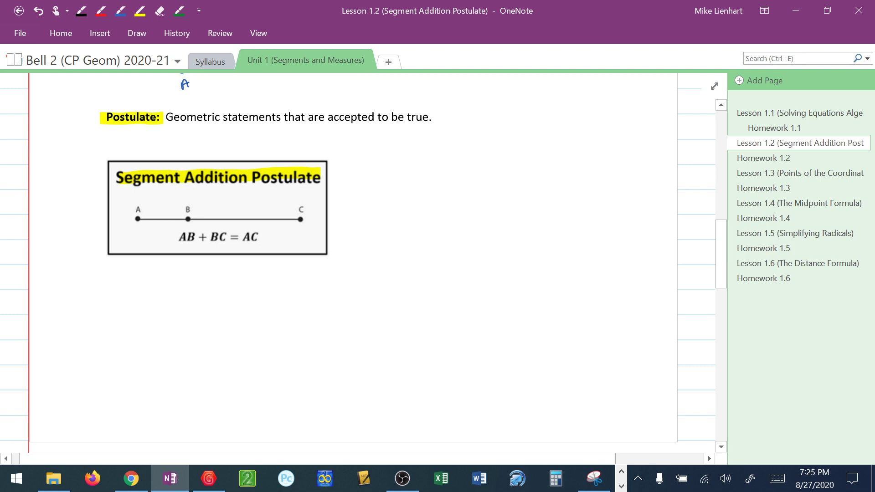
left_click_drag(142, 220, 186, 218)
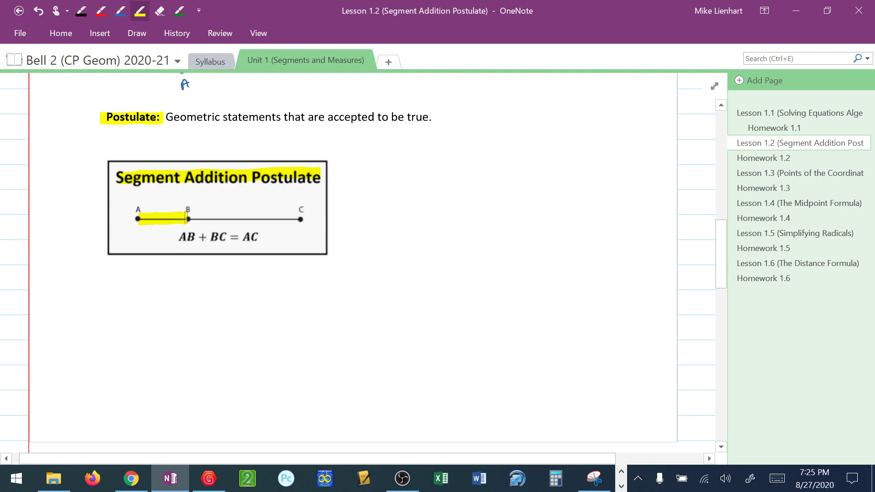
left_click_drag(188, 218, 291, 216)
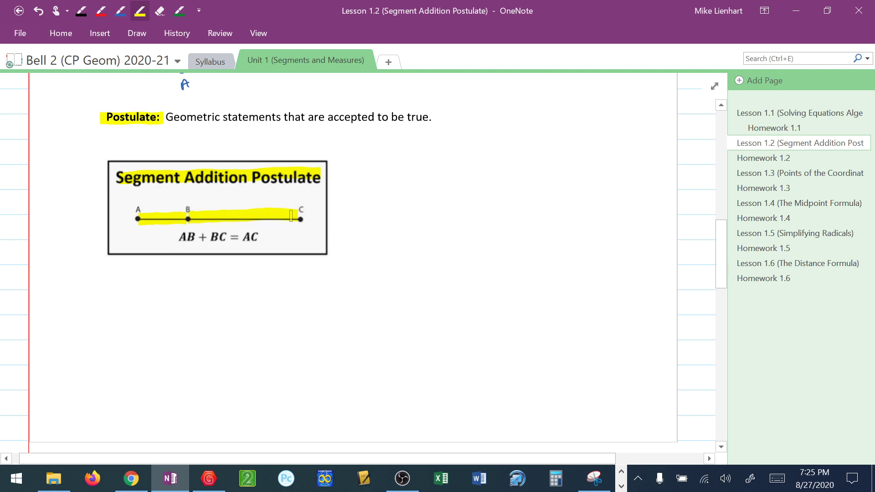
- In red, draw a brace spanning A to C and underline AB + BC = AC
left_click(101, 11)
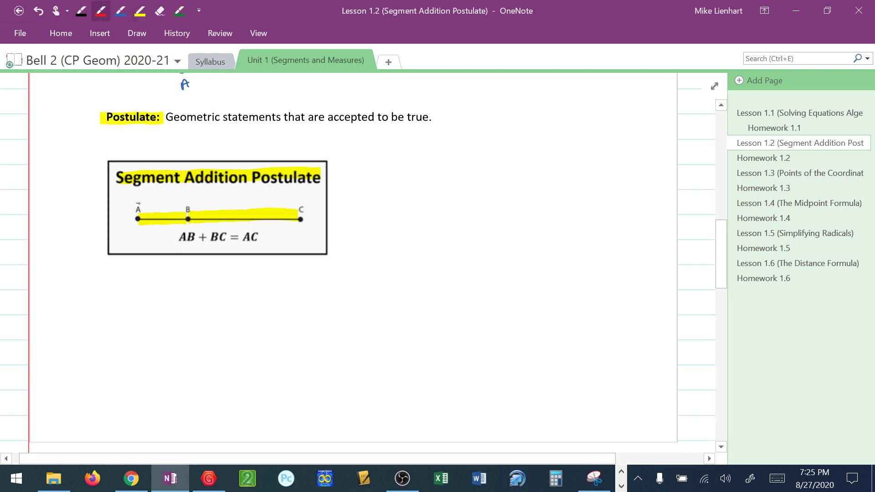
mouse_move(138, 203)
left_mouse_down()
mouse_move(175, 194)
mouse_move(227, 196)
left_mouse_up()
left_click_drag(300, 205, 221, 196)
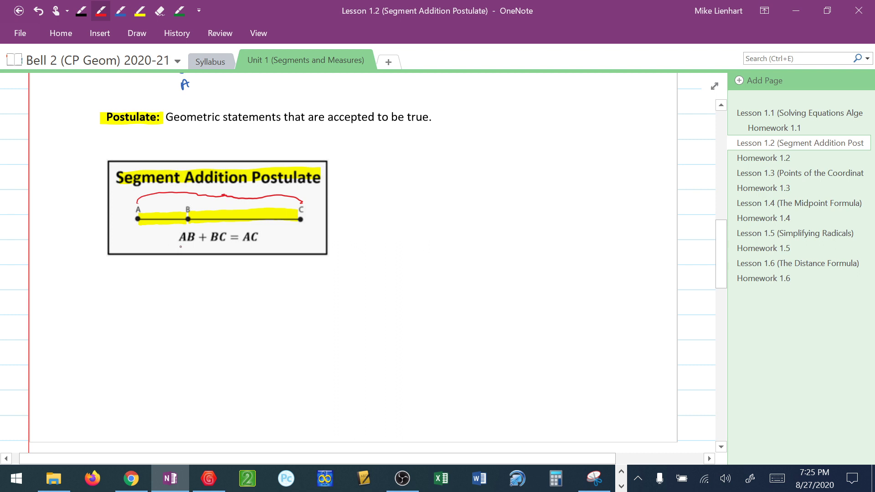
left_click_drag(181, 247, 263, 248)
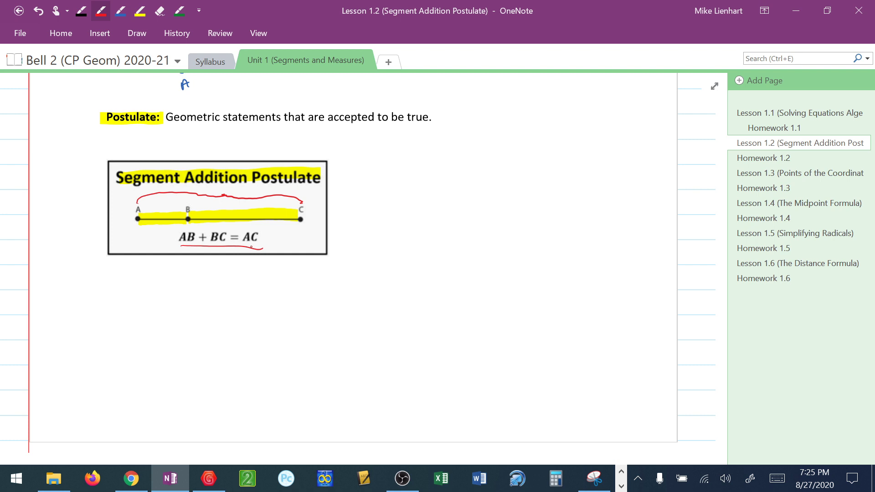
- In red, mark the unknown length FG in example 1 and label it x
scroll(358, 262, "down", 10)
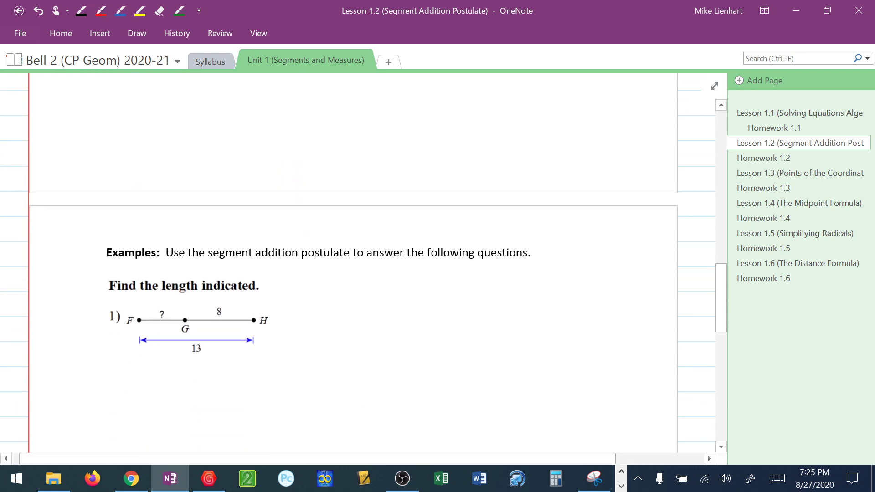
scroll(358, 262, "down", 1)
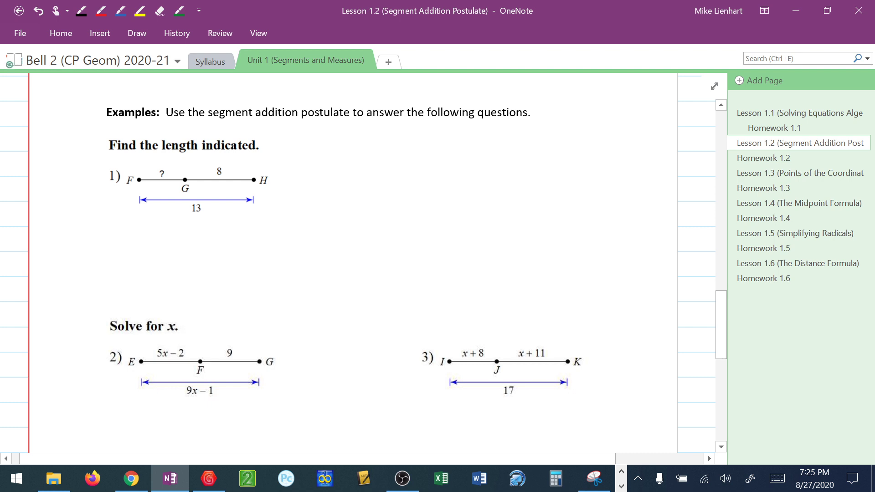
left_click(101, 10)
mouse_move(167, 171)
left_mouse_down()
mouse_move(156, 174)
mouse_move(165, 167)
left_mouse_up()
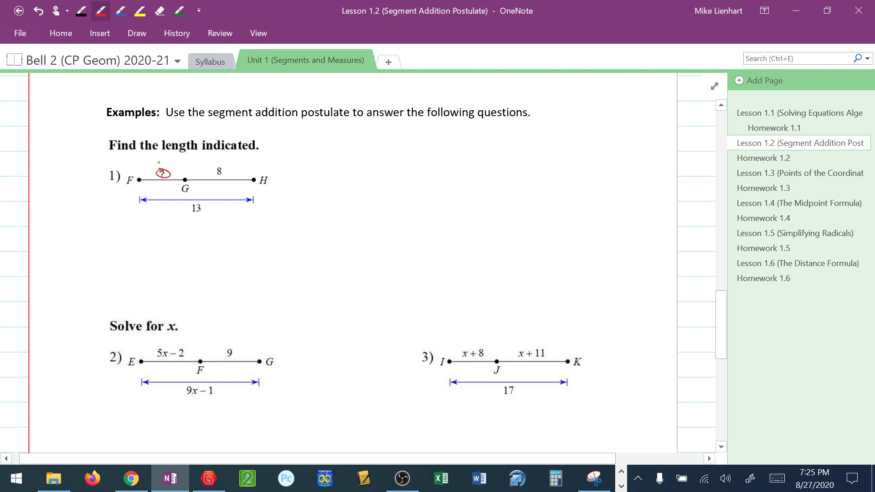
left_click_drag(156, 162, 163, 166)
left_click_drag(163, 161, 157, 167)
- In blue, write x + 8 = 13 beside example 1 and circle the answer x = 5
left_click(120, 10)
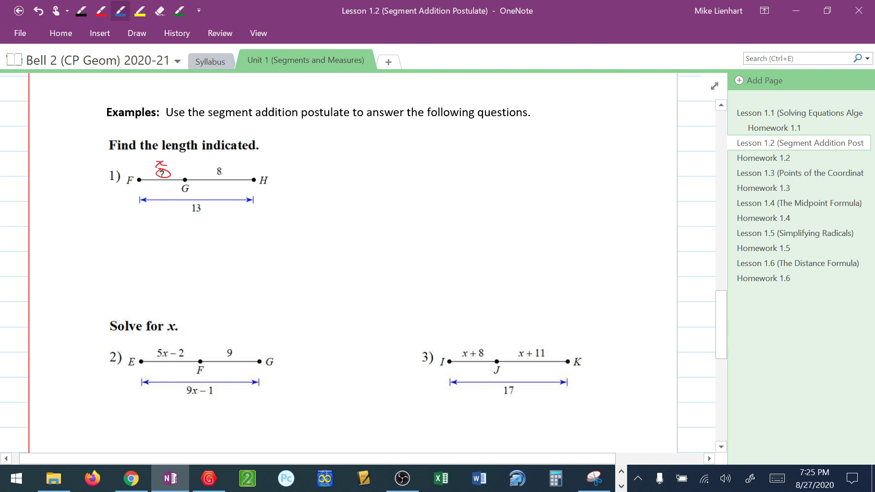
left_click_drag(316, 163, 327, 170)
left_click_drag(336, 167, 381, 167)
left_click_drag(396, 161, 397, 172)
left_click_drag(402, 161, 404, 173)
mouse_move(346, 196)
left_mouse_down()
mouse_move(358, 203)
mouse_move(347, 203)
left_mouse_up()
left_click_drag(364, 195, 385, 202)
mouse_move(385, 193)
left_mouse_down()
mouse_move(395, 193)
mouse_move(387, 212)
mouse_move(370, 187)
left_mouse_up()
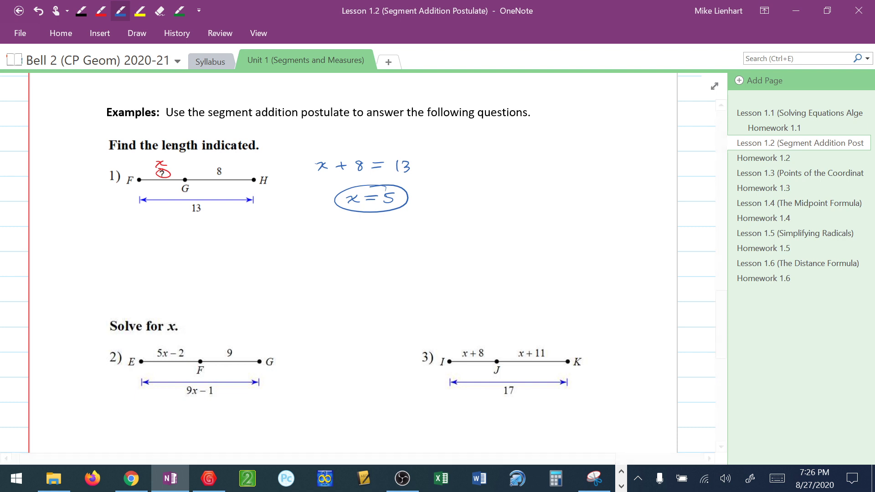
- In blue, write the equation 5x − 2 + 9 = 9x − 1 below example 2
scroll(353, 262, "down", 5)
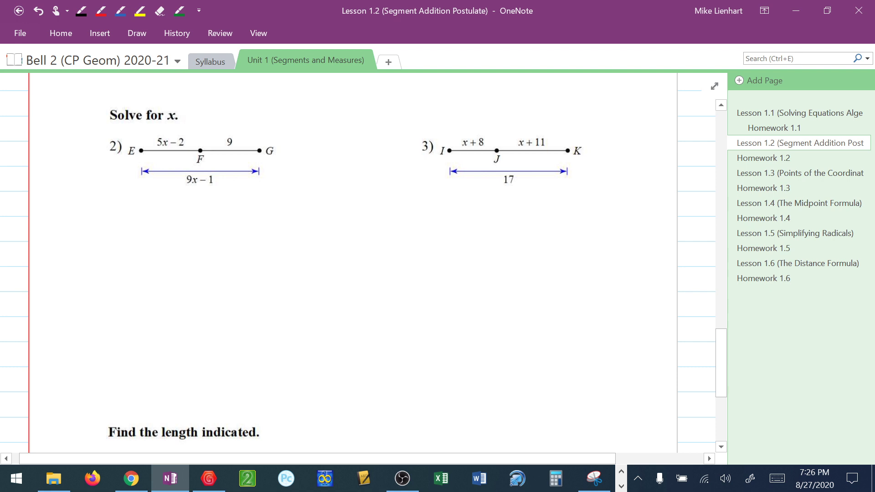
left_click(121, 10)
left_click_drag(128, 208, 127, 216)
mouse_move(128, 206)
left_mouse_down()
mouse_move(151, 217)
mouse_move(200, 214)
left_mouse_up()
mouse_move(206, 211)
left_mouse_down()
mouse_move(194, 211)
mouse_move(251, 206)
left_mouse_up()
left_click_drag(240, 211, 280, 214)
mouse_move(286, 209)
left_mouse_down()
mouse_move(275, 215)
mouse_move(312, 215)
left_mouse_up()
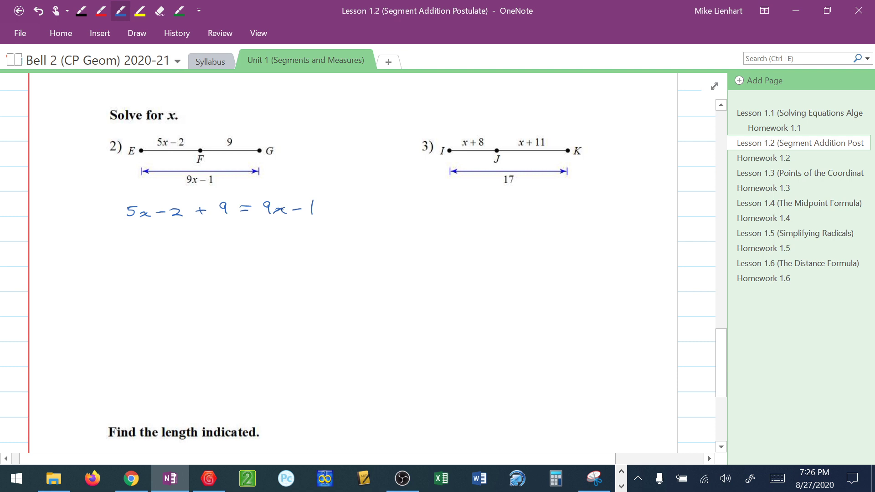
- Write the simplified line 5x + 7 = 9x − 1
left_click_drag(156, 239, 154, 248)
left_click_drag(156, 238, 175, 246)
mouse_move(181, 242)
left_mouse_down()
mouse_move(171, 250)
mouse_move(196, 243)
left_mouse_up()
mouse_move(203, 237)
left_mouse_down()
mouse_move(209, 248)
mouse_move(238, 240)
left_mouse_up()
mouse_move(228, 246)
left_mouse_down()
mouse_move(273, 245)
mouse_move(263, 247)
left_mouse_up()
left_click_drag(280, 242, 300, 245)
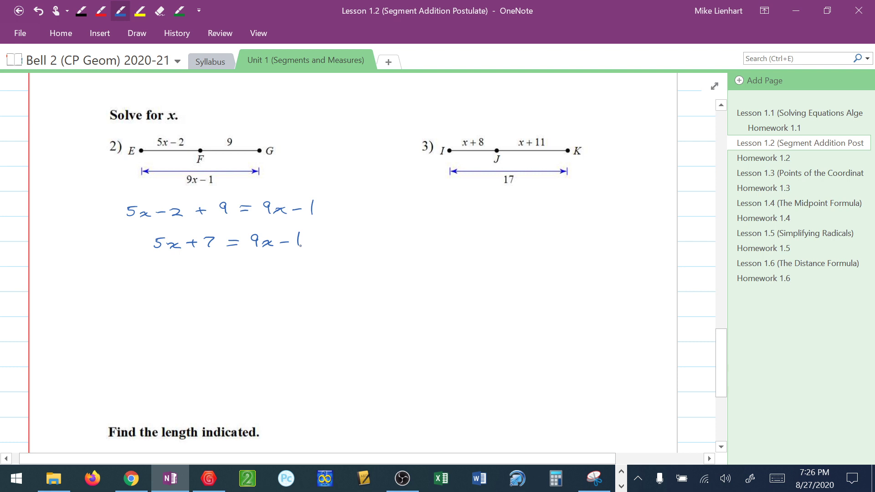
- Write the next line 7 = 4x − 1
mouse_move(195, 270)
left_mouse_down()
mouse_move(200, 281)
mouse_move(226, 272)
left_mouse_up()
left_click_drag(215, 278, 252, 275)
mouse_move(248, 267)
left_mouse_down()
mouse_move(247, 279)
mouse_move(267, 279)
left_mouse_up()
mouse_move(265, 274)
left_mouse_down()
mouse_move(256, 279)
mouse_move(288, 273)
left_mouse_up()
left_click_drag(298, 265, 297, 279)
- Write 8 = 4x and the circled answer x = 2
left_click_drag(199, 303, 199, 303)
left_click_drag(213, 303, 249, 307)
left_click_drag(245, 300, 256, 313)
left_click_drag(263, 306, 252, 314)
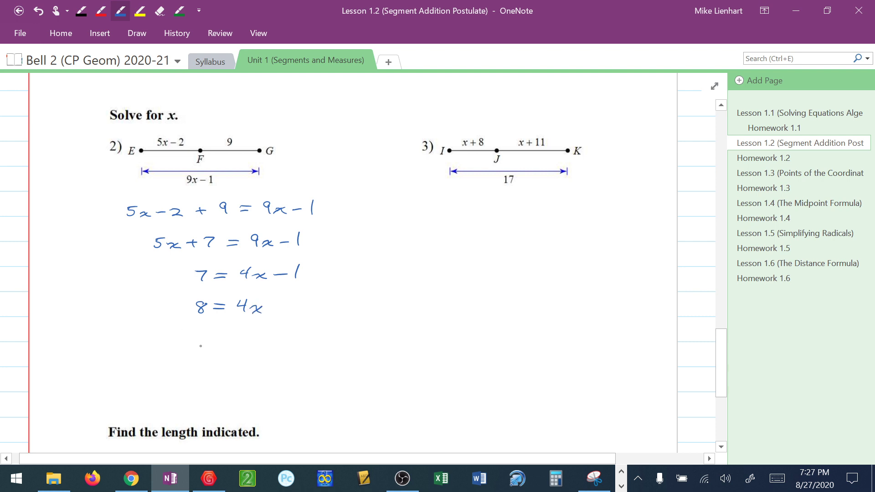
left_click_drag(199, 348, 206, 354)
mouse_move(212, 346)
left_mouse_down()
mouse_move(201, 356)
mouse_move(229, 347)
left_mouse_up()
mouse_move(216, 352)
left_mouse_down()
mouse_move(247, 354)
mouse_move(194, 345)
mouse_move(221, 332)
left_mouse_up()
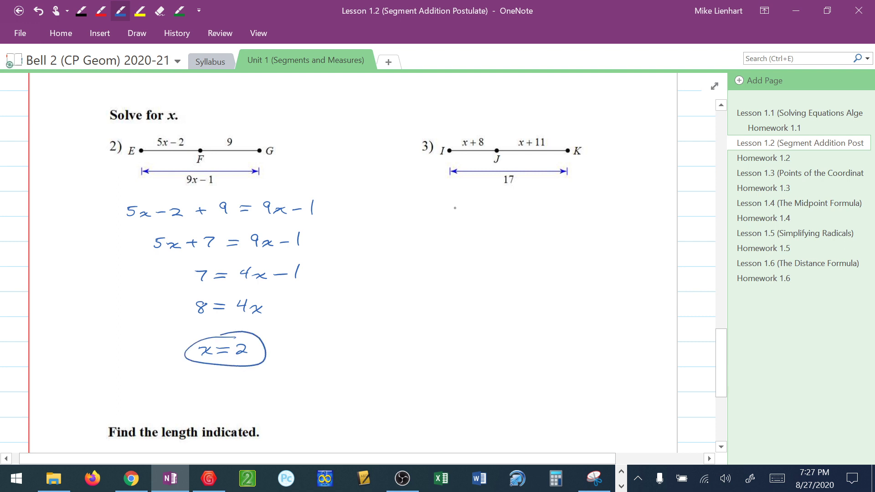
- Write the equation x + 8 + x + 11 = 17 below example 3's diagram
mouse_move(447, 211)
left_mouse_down()
mouse_move(458, 219)
mouse_move(448, 220)
mouse_move(474, 215)
left_mouse_up()
mouse_move(469, 211)
left_mouse_down()
mouse_move(468, 220)
mouse_move(490, 211)
mouse_move(545, 219)
mouse_move(535, 219)
left_mouse_up()
left_click_drag(556, 209, 561, 213)
mouse_move(569, 208)
left_mouse_down()
mouse_move(574, 216)
mouse_move(639, 216)
left_mouse_up()
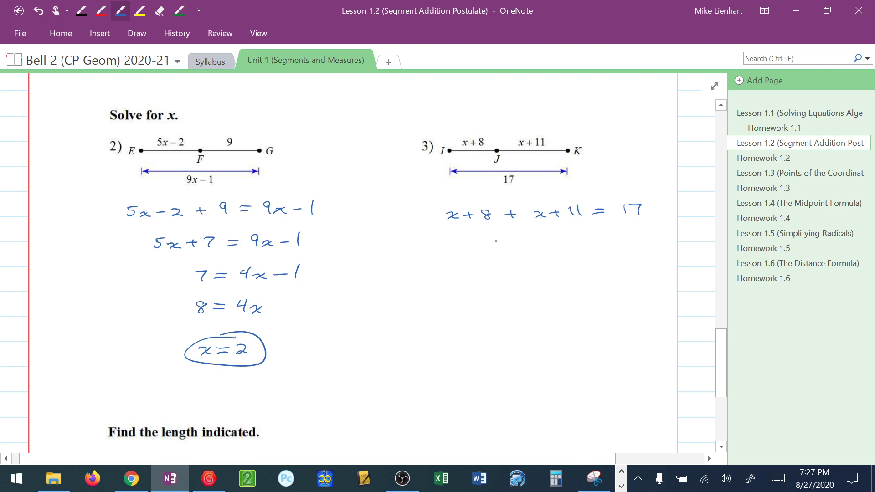
- Write the simplified line 2x + 19 = 17
left_click_drag(504, 246, 528, 257)
mouse_move(528, 250)
left_mouse_down()
mouse_move(518, 258)
mouse_move(544, 257)
left_mouse_up()
left_click_drag(537, 250, 551, 250)
mouse_move(567, 242)
left_mouse_down()
mouse_move(573, 252)
mouse_move(594, 245)
left_mouse_up()
left_click_drag(586, 249, 605, 247)
mouse_move(612, 241)
left_mouse_down()
mouse_move(626, 240)
mouse_move(623, 253)
left_mouse_up()
- Write 2x = −2 and the circled answer x = −1
left_click_drag(541, 279, 562, 289)
left_click_drag(561, 282, 586, 282)
left_click_drag(575, 286, 603, 282)
left_click_drag(610, 278, 625, 287)
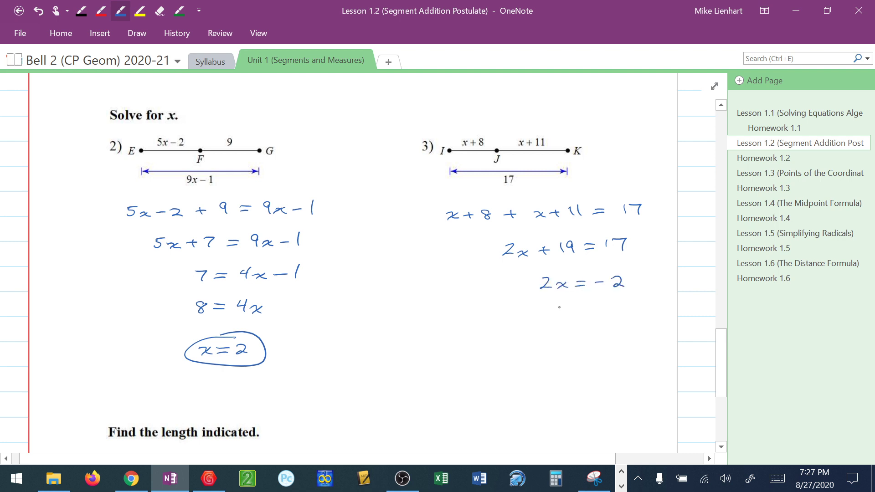
left_click_drag(555, 316, 558, 325)
mouse_move(570, 315)
left_mouse_down()
mouse_move(562, 325)
mouse_move(587, 317)
left_mouse_up()
left_click_drag(576, 321, 601, 319)
mouse_move(606, 314)
left_mouse_down()
mouse_move(605, 325)
mouse_move(579, 338)
mouse_move(572, 308)
left_mouse_up()
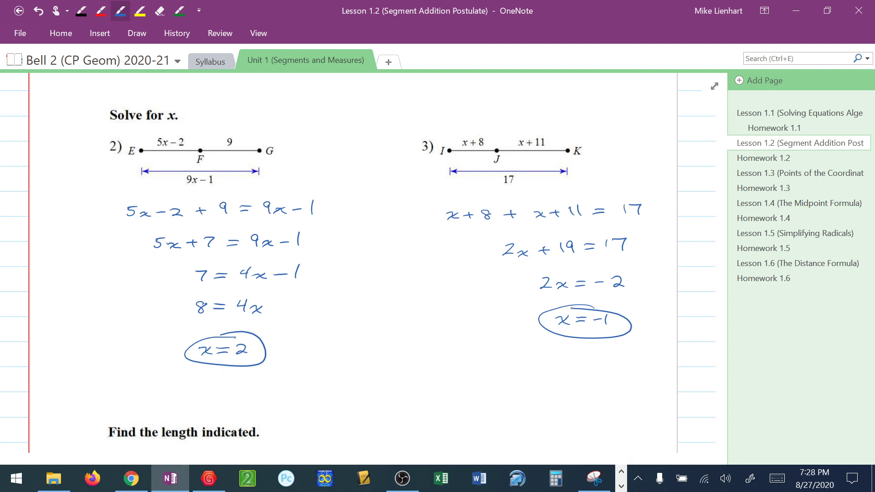
- Highlight the 'Find IG' prompt and the 14x + 1 length arrow in yellow
scroll(356, 264, "down", 7)
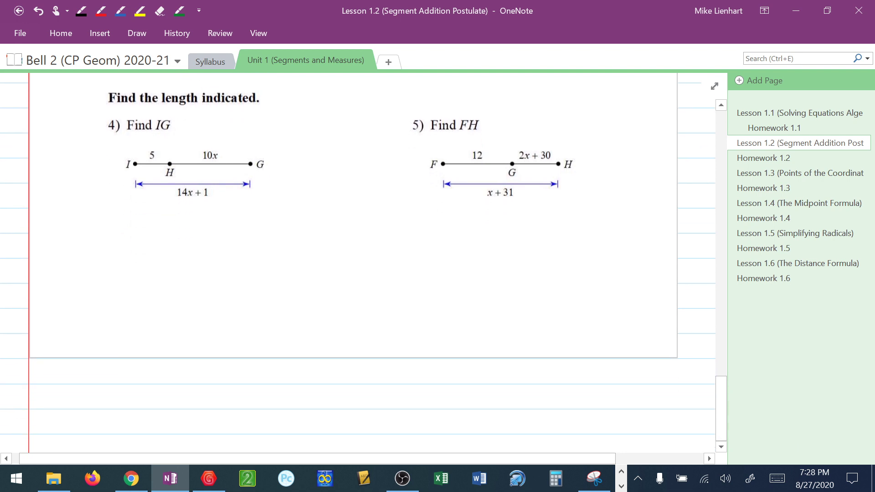
left_click(140, 10)
left_click_drag(125, 124, 168, 123)
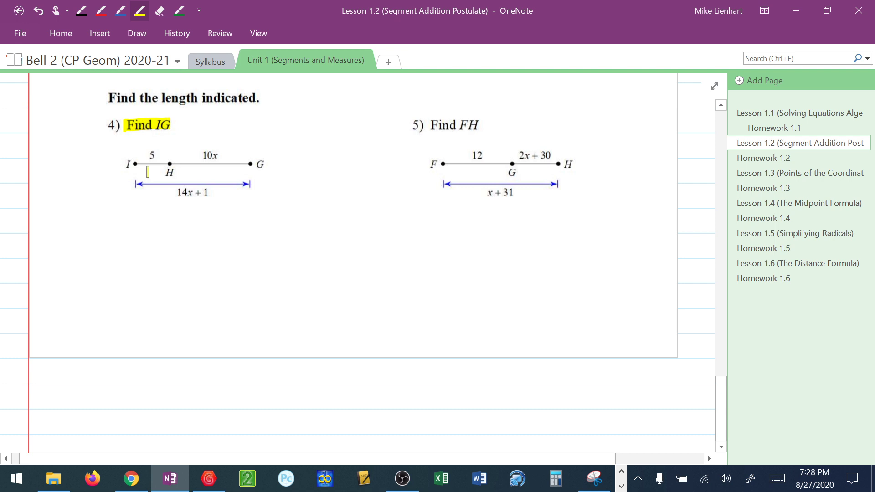
left_click_drag(135, 185, 252, 183)
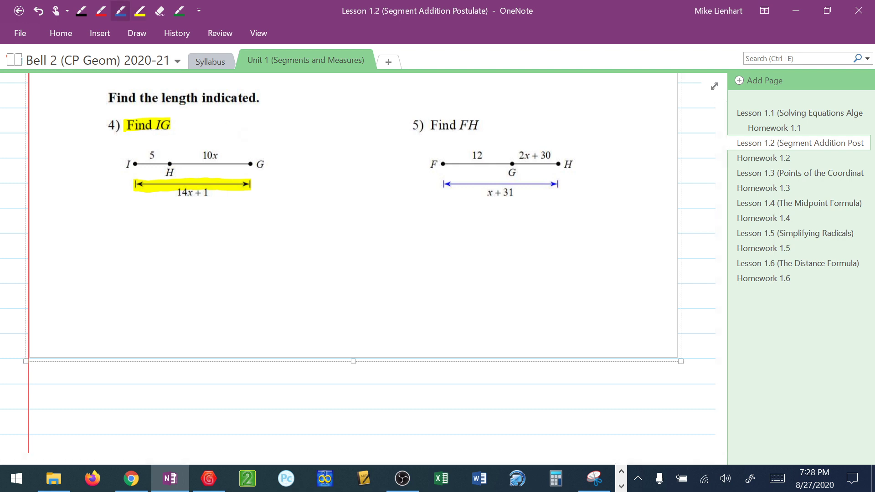
- In blue, write the equation 5 + 10x = 14x + 1 below example 4
left_click(121, 10)
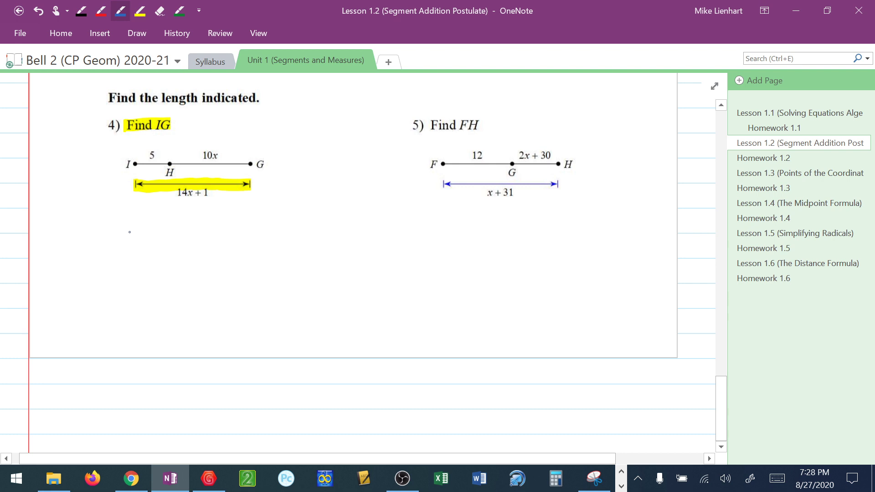
mouse_move(130, 230)
left_mouse_down()
mouse_move(129, 239)
mouse_move(140, 229)
left_mouse_up()
left_click_drag(145, 234, 163, 239)
left_click_drag(176, 230, 189, 237)
mouse_move(195, 234)
left_mouse_down()
mouse_move(183, 241)
mouse_move(217, 231)
mouse_move(230, 238)
left_mouse_up()
mouse_move(237, 228)
left_mouse_down()
mouse_move(242, 238)
mouse_move(259, 236)
left_mouse_up()
mouse_move(263, 233)
left_mouse_down()
mouse_move(252, 240)
mouse_move(278, 232)
left_mouse_up()
mouse_move(272, 229)
left_mouse_down()
mouse_move(273, 238)
mouse_move(290, 235)
left_mouse_up()
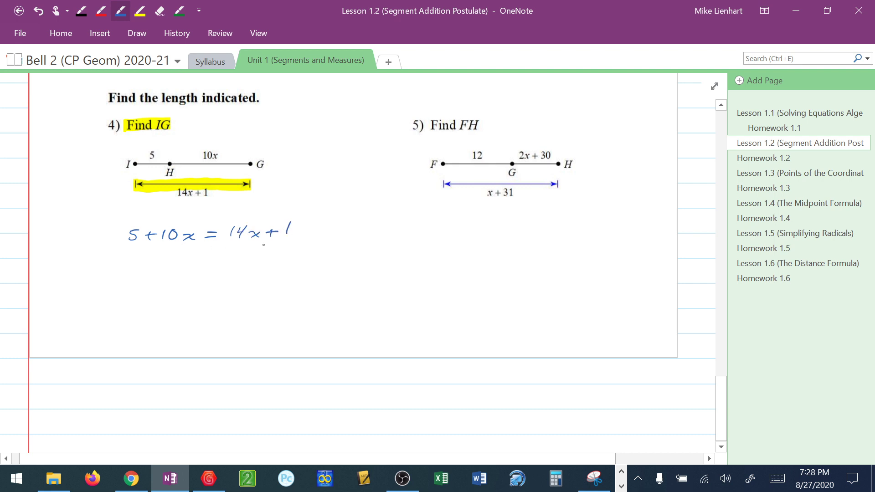
- Write the next line 5 = 4x + 1
mouse_move(164, 264)
left_mouse_down()
mouse_move(161, 275)
mouse_move(175, 264)
mouse_move(195, 267)
left_mouse_up()
left_click_drag(184, 272, 222, 271)
mouse_move(220, 261)
left_mouse_down()
mouse_move(220, 273)
mouse_move(239, 274)
left_mouse_up()
mouse_move(239, 267)
left_mouse_down()
mouse_move(228, 275)
mouse_move(259, 268)
left_mouse_up()
mouse_move(253, 263)
left_mouse_down()
mouse_move(253, 273)
mouse_move(272, 272)
left_mouse_up()
- Write 4 = 4x and the circled answer x = 1
left_click_drag(161, 294, 167, 306)
left_click_drag(181, 299, 192, 299)
left_click_drag(181, 304, 211, 306)
mouse_move(217, 302)
left_mouse_down()
mouse_move(229, 307)
mouse_move(220, 308)
left_mouse_up()
left_click_drag(167, 333, 179, 341)
mouse_move(180, 334)
left_mouse_down()
mouse_move(170, 341)
mouse_move(198, 335)
left_mouse_up()
left_click_drag(187, 340, 199, 339)
mouse_move(208, 331)
left_mouse_down()
mouse_move(209, 340)
mouse_move(183, 322)
left_mouse_up()
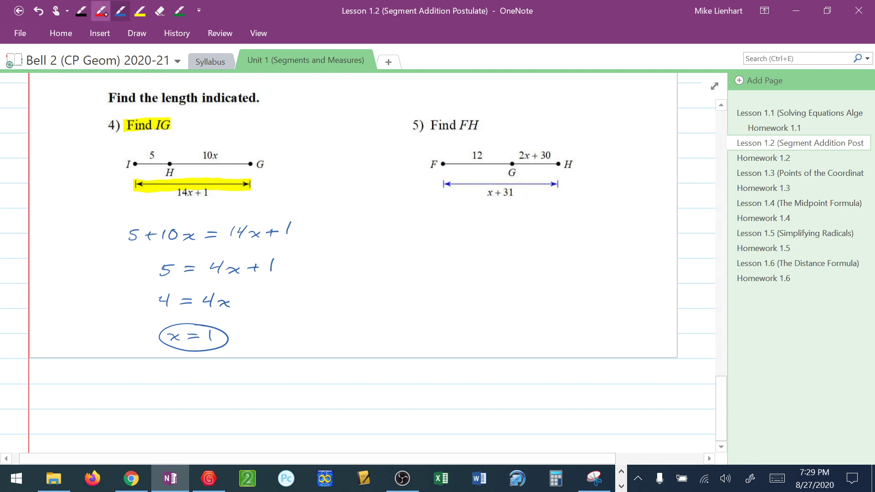
- In red ink, write IG = 14(1) + 1 below the example 4 problem box
left_click(101, 10)
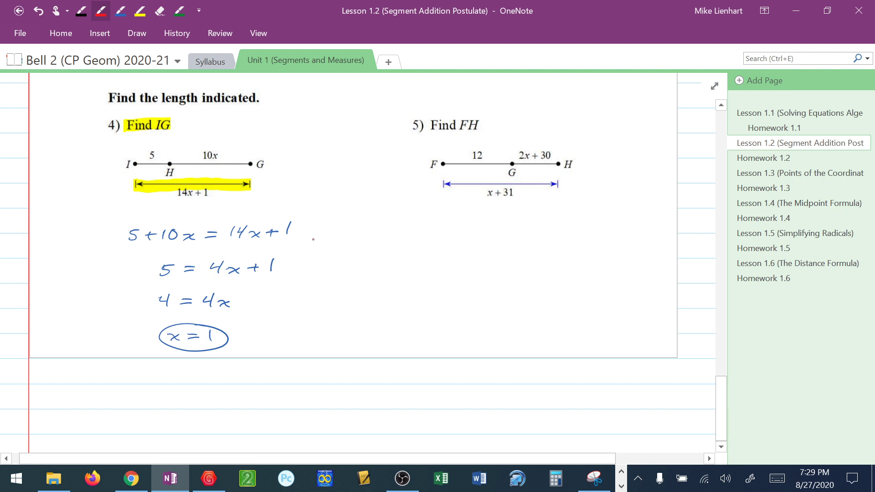
scroll(127, 360, "down", 3)
left_click_drag(105, 296, 120, 294)
left_click_drag(106, 304, 163, 299)
left_click_drag(150, 304, 197, 301)
mouse_move(194, 293)
left_mouse_down()
mouse_move(195, 306)
mouse_move(208, 305)
left_mouse_up()
left_click_drag(215, 297, 242, 305)
left_click_drag(236, 300, 258, 304)
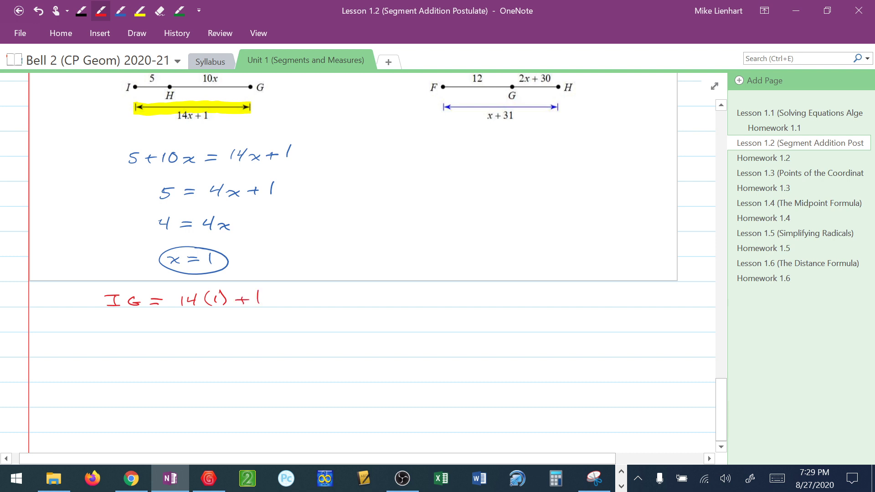
- Write the final answer IG = 15 beneath it and box it
left_click_drag(139, 334, 138, 345)
mouse_move(130, 344)
left_mouse_down()
mouse_move(146, 344)
mouse_move(139, 333)
mouse_move(179, 336)
left_mouse_up()
mouse_move(165, 343)
left_mouse_down()
mouse_move(197, 344)
mouse_move(211, 330)
mouse_move(117, 332)
mouse_move(196, 355)
mouse_move(218, 321)
mouse_move(163, 323)
left_mouse_up()
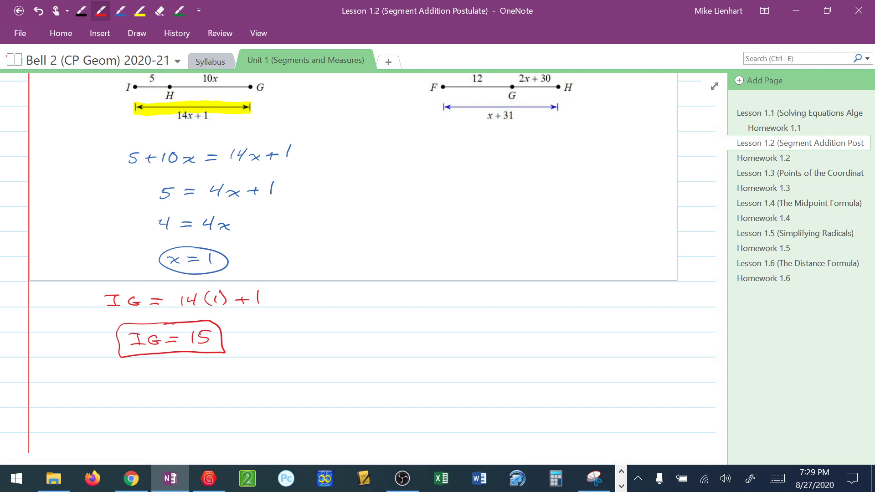
scroll(358, 263, "up", 2)
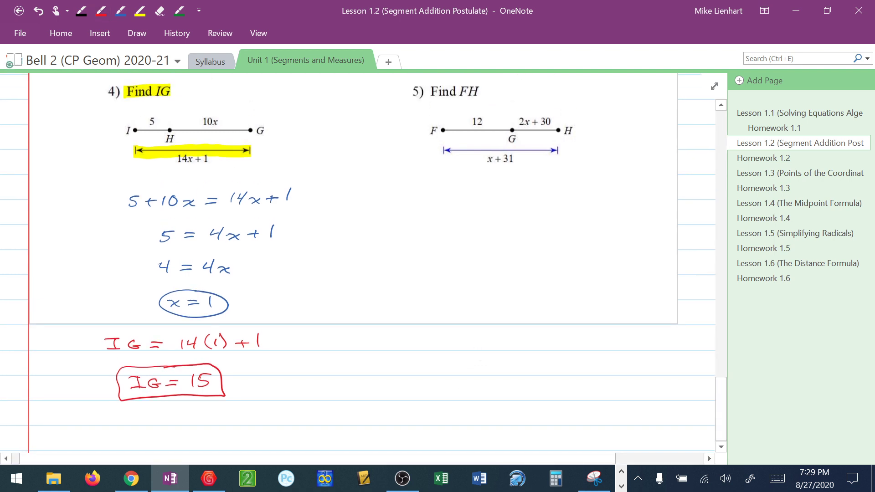
- Highlight the 'Find FH' prompt and the x + 31 length arrow in yellow
left_click(140, 10)
left_click_drag(431, 91, 483, 93)
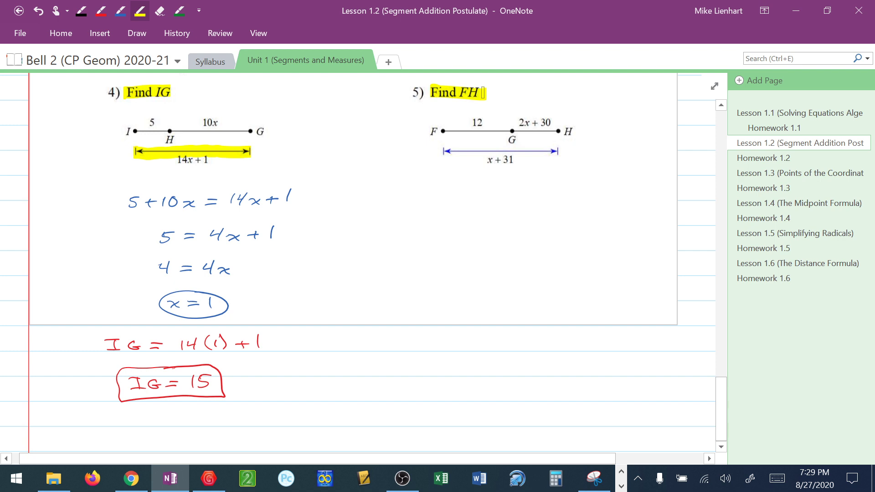
left_click_drag(446, 153, 556, 153)
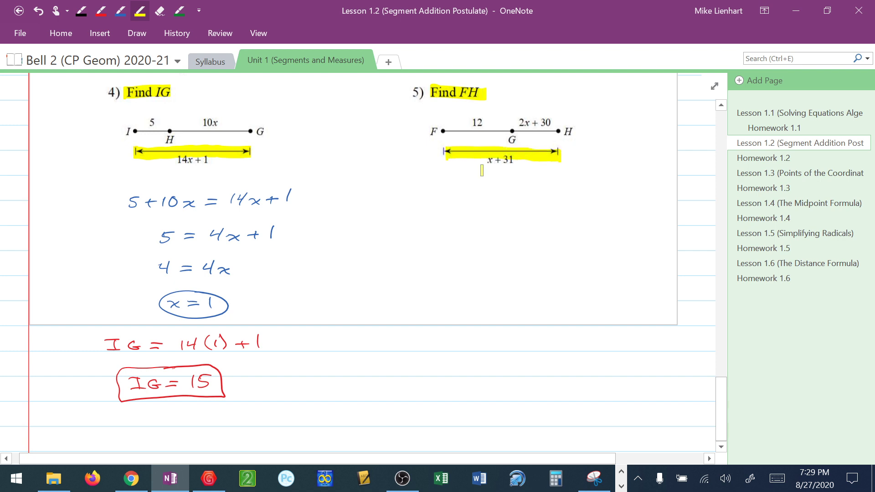
- In blue ink, write 12 + 2x + 30 = x + 31 below example 5
left_click(120, 12)
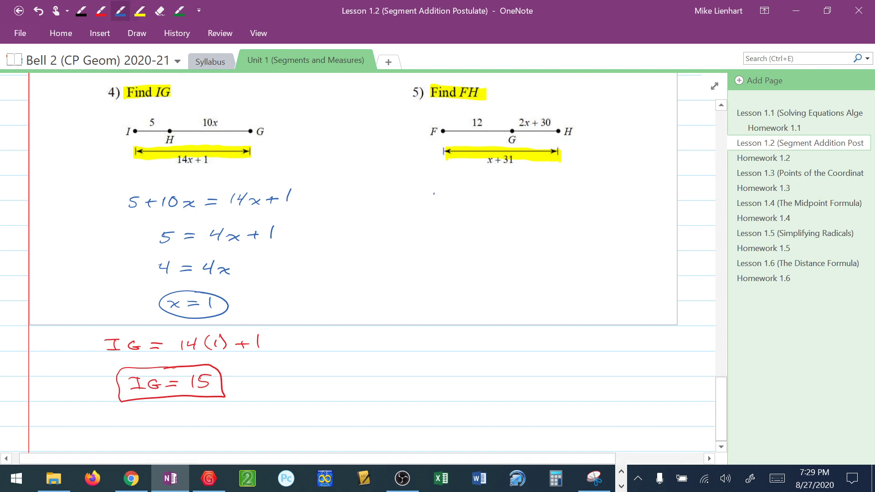
left_click_drag(433, 195, 431, 204)
mouse_move(439, 195)
left_mouse_down()
mouse_move(448, 203)
mouse_move(511, 201)
left_mouse_up()
left_click_drag(503, 196, 567, 192)
left_click(555, 194)
left_click_drag(554, 198, 594, 198)
mouse_move(595, 188)
left_mouse_down()
mouse_move(584, 198)
mouse_move(615, 192)
left_mouse_up()
mouse_move(609, 187)
left_mouse_down()
mouse_move(609, 198)
mouse_move(631, 190)
mouse_move(623, 196)
left_mouse_up()
left_click_drag(643, 182, 640, 195)
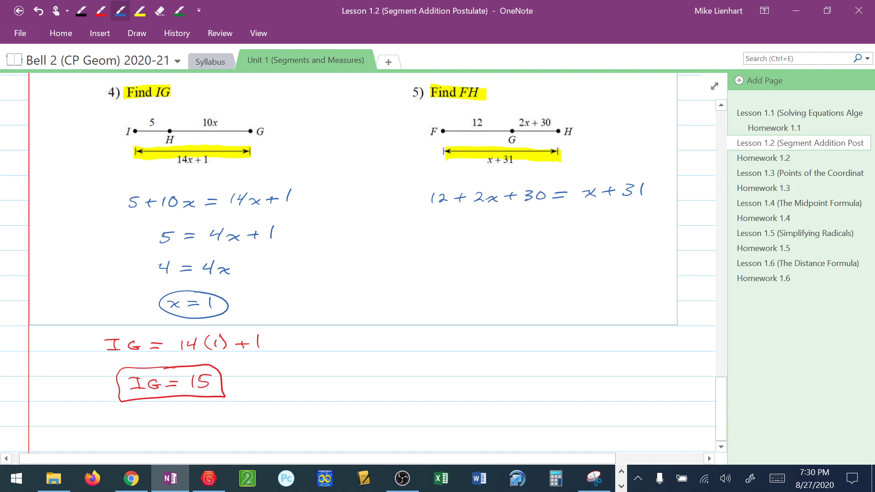
- Simplify to 2x + 42 = x + 31 on the next line
left_click_drag(463, 228, 489, 236)
mouse_move(489, 229)
left_mouse_down()
mouse_move(479, 238)
mouse_move(507, 230)
left_mouse_up()
mouse_move(502, 225)
left_mouse_down()
mouse_move(501, 235)
mouse_move(523, 224)
mouse_move(524, 233)
left_mouse_up()
mouse_move(530, 223)
left_mouse_down()
mouse_move(539, 232)
mouse_move(565, 221)
left_mouse_up()
mouse_move(554, 228)
left_mouse_down()
mouse_move(595, 229)
mouse_move(583, 228)
left_mouse_up()
mouse_move(609, 218)
left_mouse_down()
mouse_move(608, 228)
mouse_move(617, 222)
left_mouse_up()
left_click_drag(622, 217, 622, 226)
left_click_drag(641, 214, 641, 228)
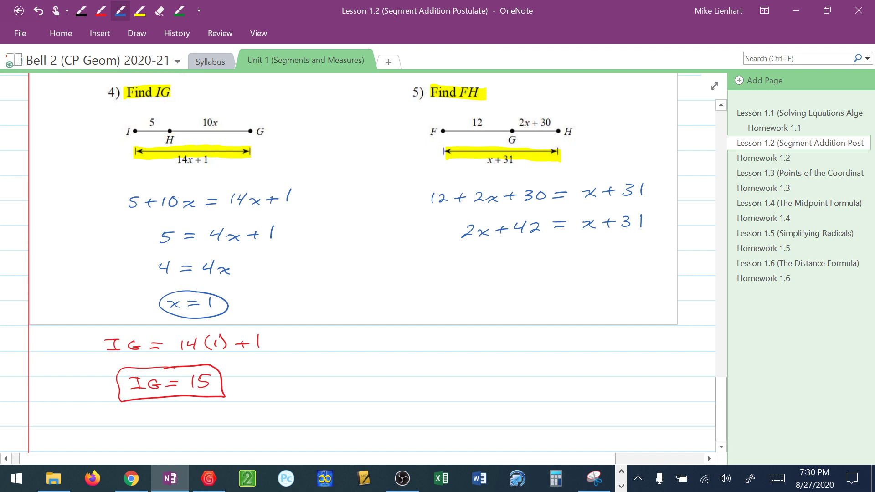
- Write x + 42 = 31, then the circled answer x = −11
mouse_move(482, 259)
left_mouse_down()
mouse_move(489, 267)
mouse_move(481, 268)
mouse_move(511, 261)
left_mouse_up()
mouse_move(506, 256)
left_mouse_down()
mouse_move(506, 266)
mouse_move(527, 260)
left_mouse_up()
mouse_move(528, 252)
left_mouse_down()
mouse_move(530, 264)
mouse_move(570, 251)
left_mouse_up()
left_click_drag(557, 255, 581, 258)
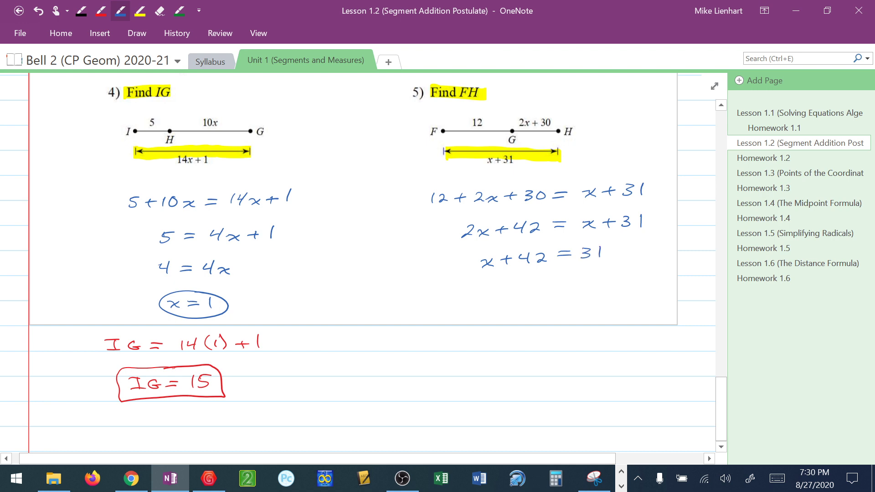
left_click_drag(520, 293, 563, 289)
mouse_move(548, 295)
left_mouse_down()
mouse_move(596, 294)
mouse_move(599, 311)
mouse_move(560, 277)
left_mouse_up()
- In red ink, write FH = (−11) + 31 below example 5
left_click(101, 10)
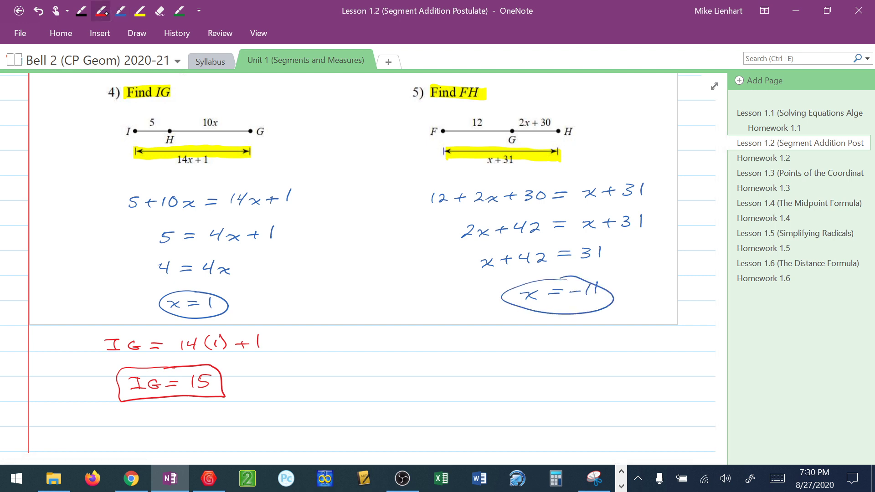
left_click_drag(460, 332, 462, 343)
left_click_drag(460, 332, 473, 331)
left_click_drag(461, 337, 487, 342)
left_click_drag(476, 337, 507, 334)
left_click_drag(496, 341, 524, 343)
left_click_drag(524, 337, 542, 342)
mouse_move(544, 331)
left_mouse_down()
mouse_move(545, 343)
mouse_move(565, 343)
left_mouse_up()
left_click_drag(559, 337, 577, 344)
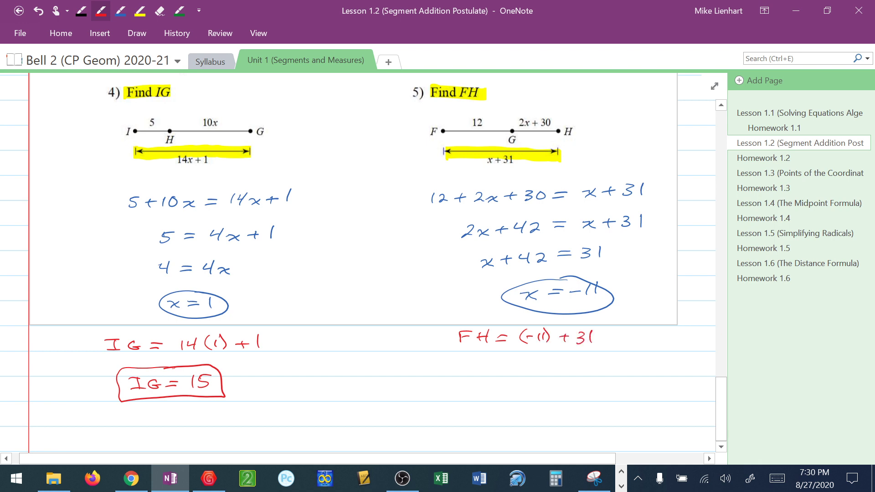
- Write the final answer FH = 20 beneath it and box it
left_click_drag(478, 372, 478, 386)
left_click_drag(477, 373, 487, 378)
mouse_move(497, 371)
left_mouse_down()
mouse_move(497, 383)
mouse_move(505, 382)
left_mouse_up()
left_click_drag(497, 378, 547, 384)
mouse_move(554, 373)
left_mouse_down()
mouse_move(550, 381)
mouse_move(554, 373)
mouse_move(459, 386)
mouse_move(576, 394)
mouse_move(507, 364)
left_mouse_up()
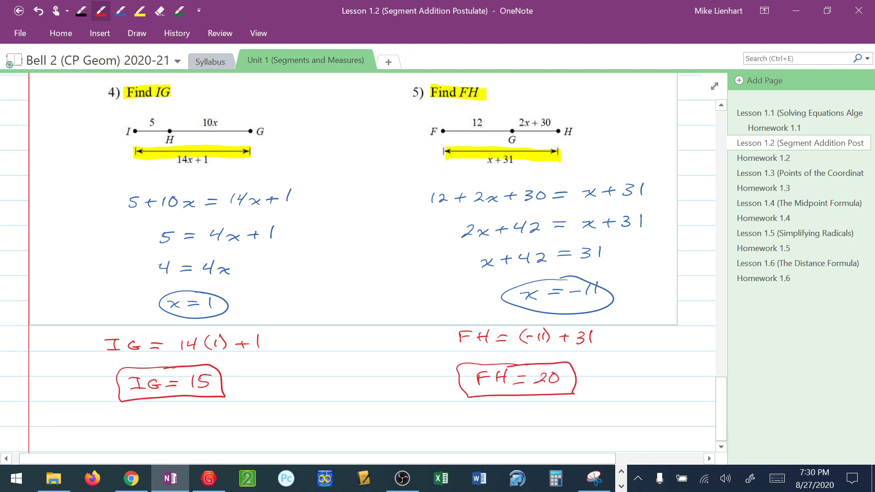